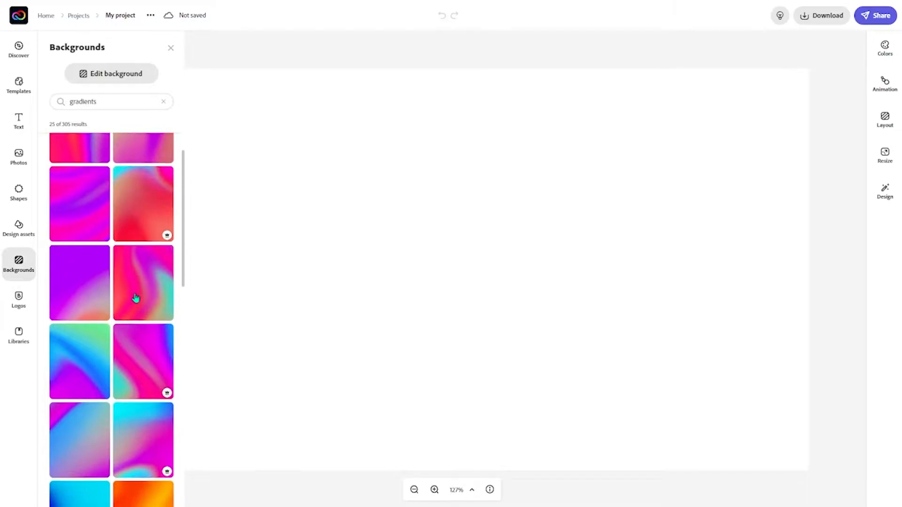
- Add the orange-to-yellow gradient from the background results to the canvas as a freely movable image
scroll(136, 298, "down", 1)
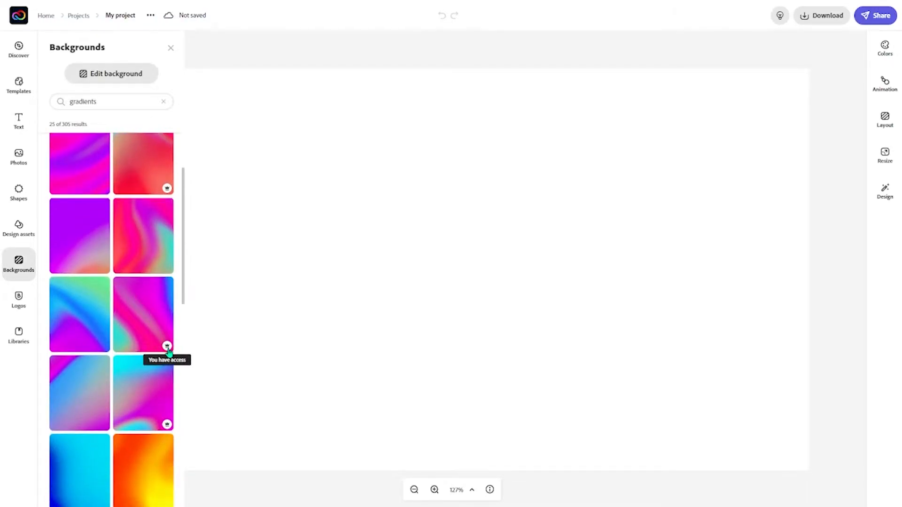
scroll(152, 338, "down", 2)
scroll(152, 337, "down", 1)
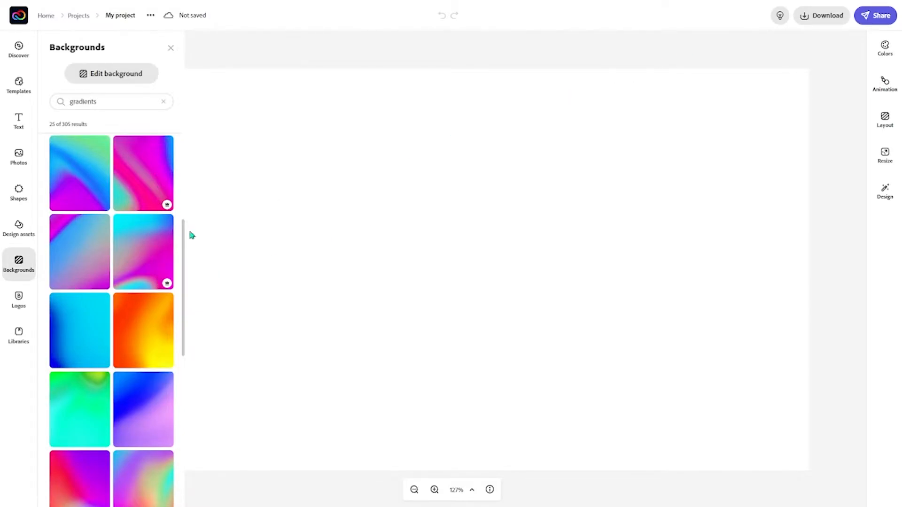
scroll(89, 287, "down", 1)
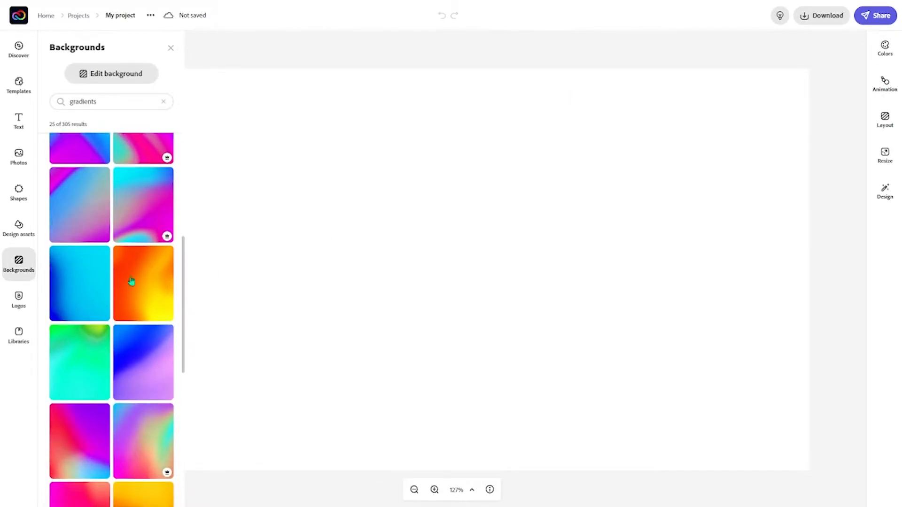
left_click(134, 299)
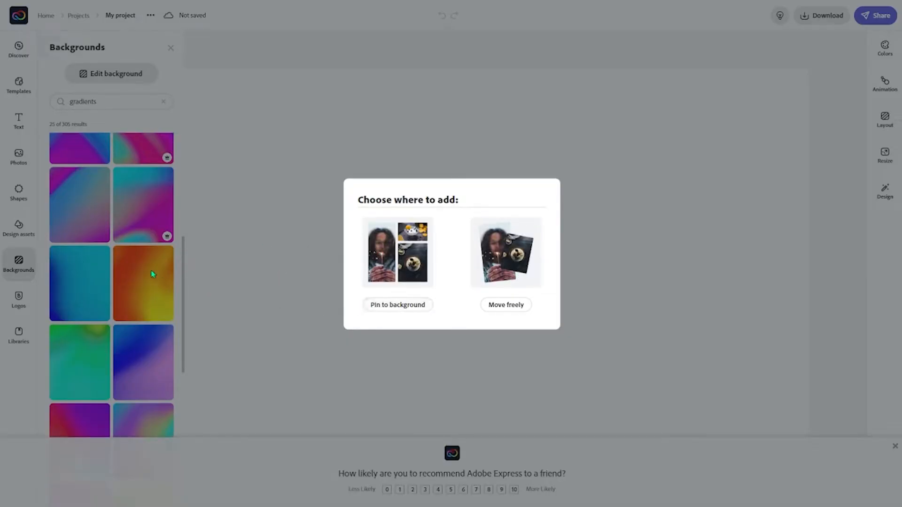
left_click(508, 309)
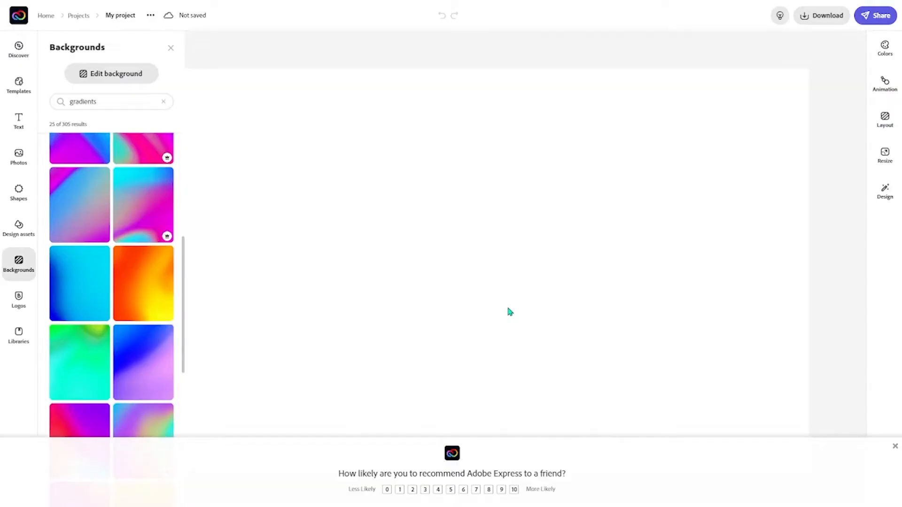
left_click(170, 48)
- Rotate the gradient image a quarter turn so it lies in landscape orientation
left_click(459, 253)
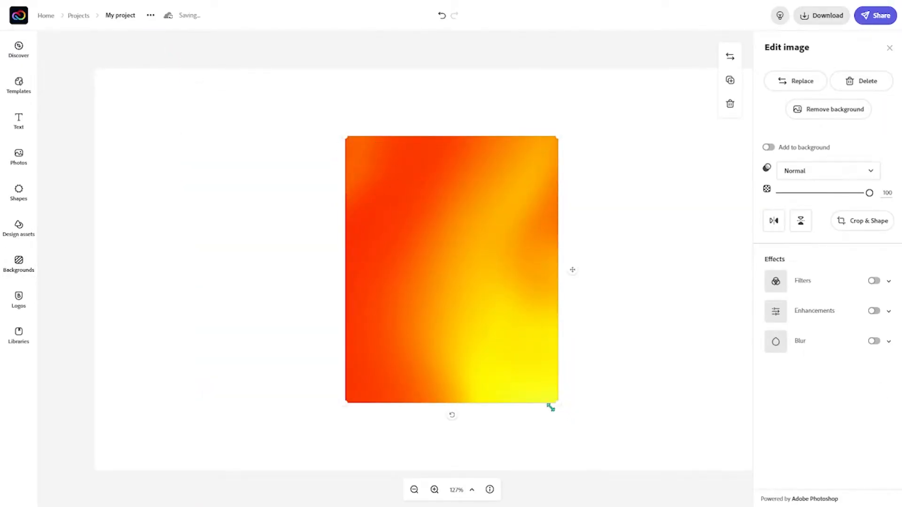
left_click_drag(452, 416, 624, 268)
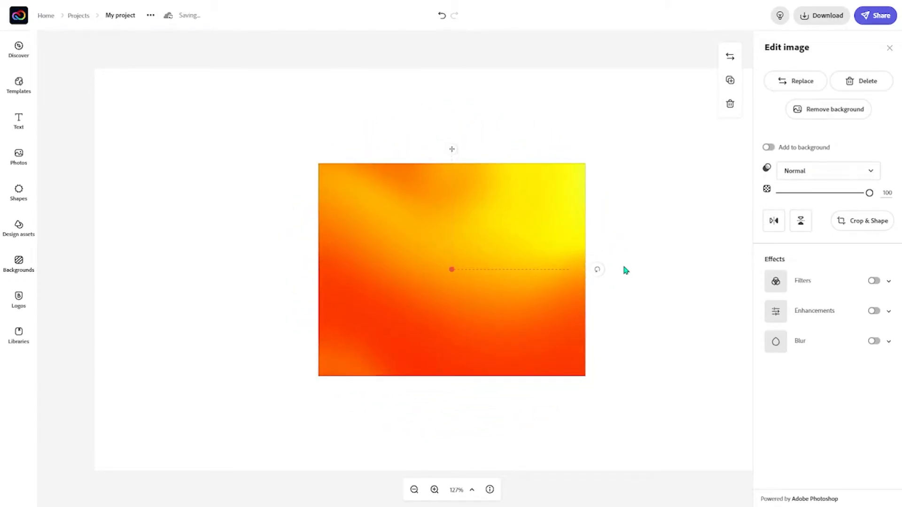
left_click(644, 267)
- Add a text reading "GRADIENT" and centre it over the gradient image
left_click(17, 121)
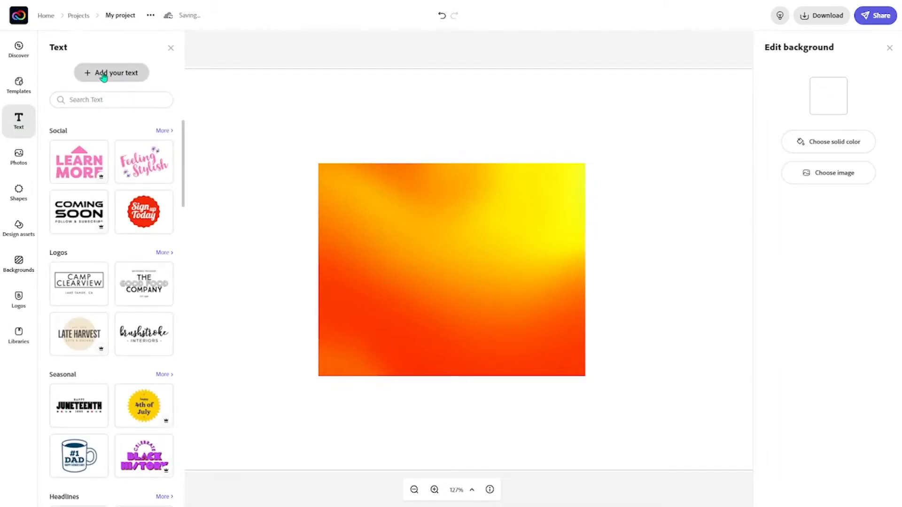
left_click(104, 76)
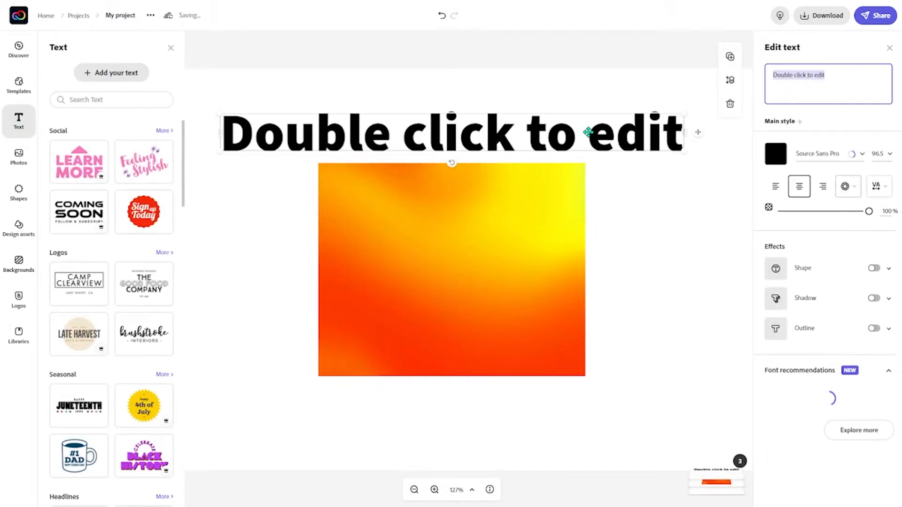
key("BackSpace")
type("GRADIENT")
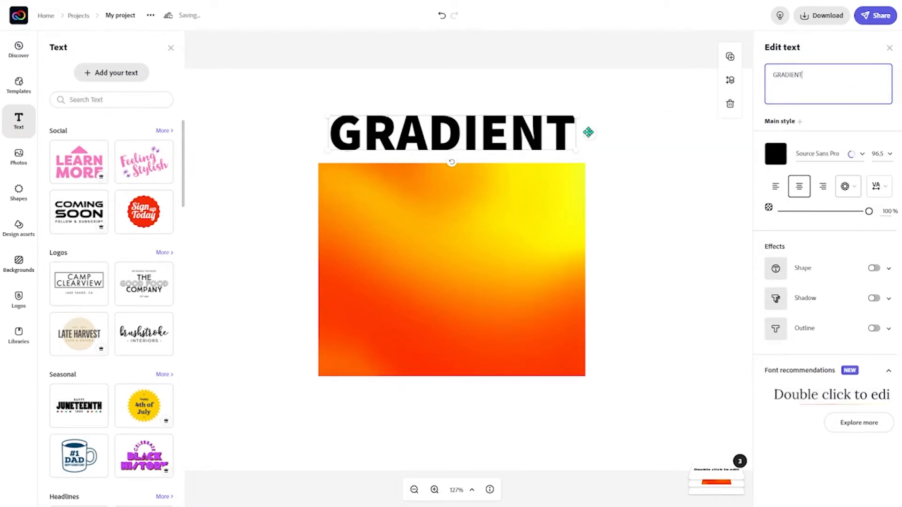
left_click_drag(551, 124, 525, 271)
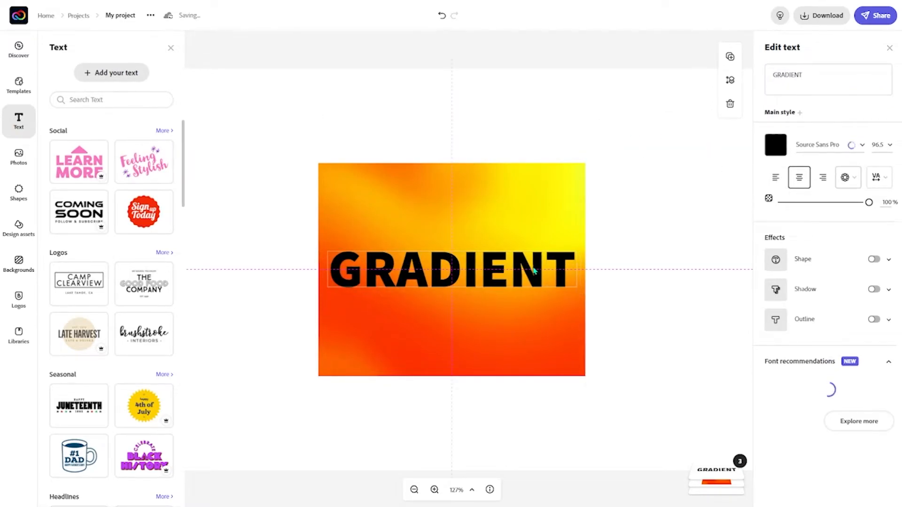
- Apply the full-width rectangular Shape effect behind the GRADIENT text and colour it light peach #EFB691
left_click(874, 260)
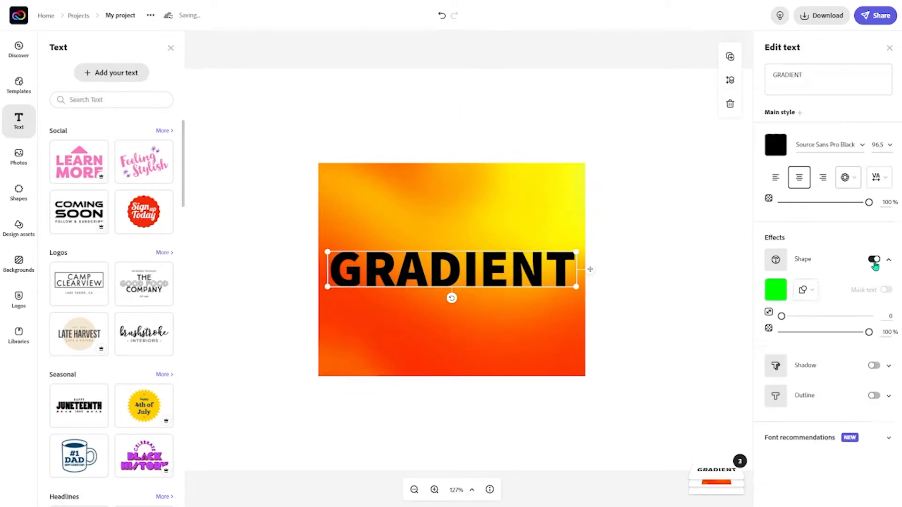
left_click(804, 291)
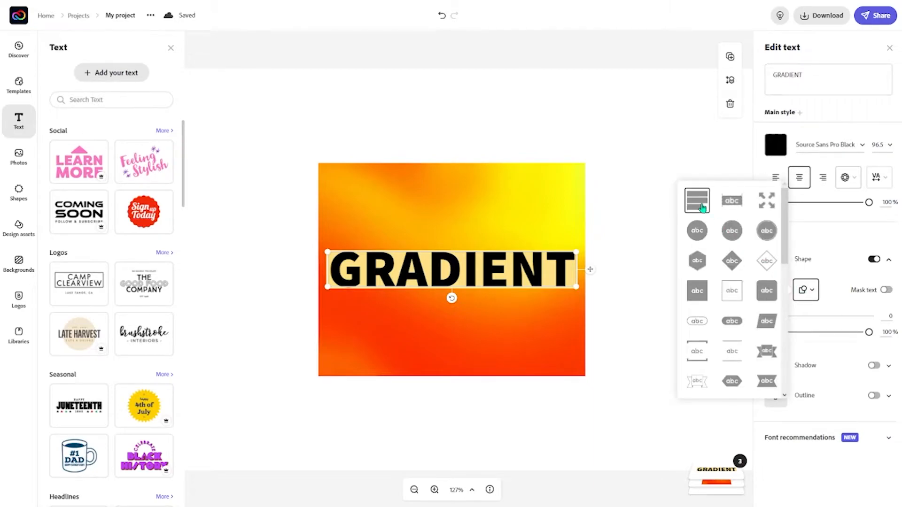
left_click(829, 265)
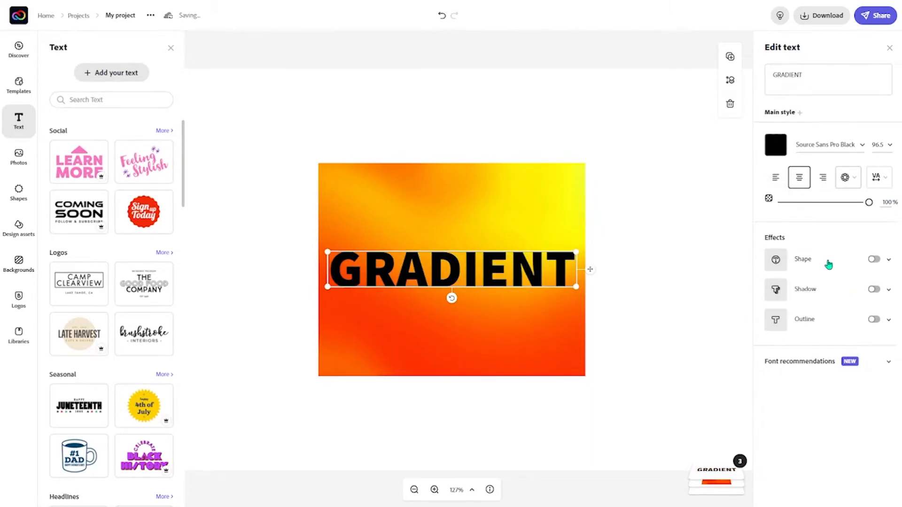
left_click(814, 269)
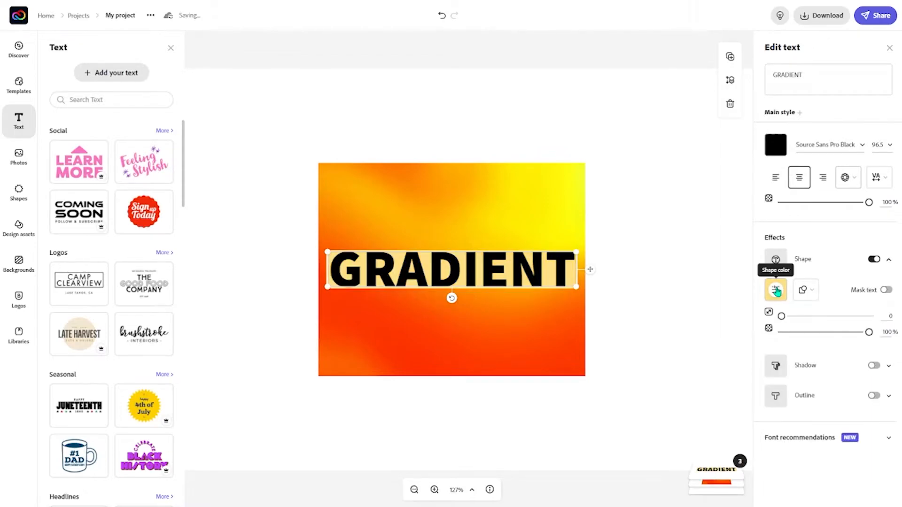
left_click(777, 291)
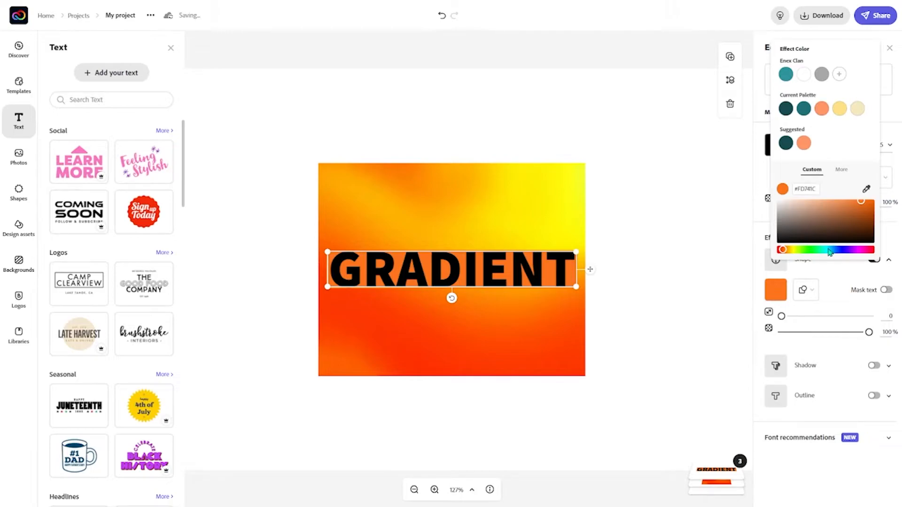
left_click_drag(797, 214, 812, 203)
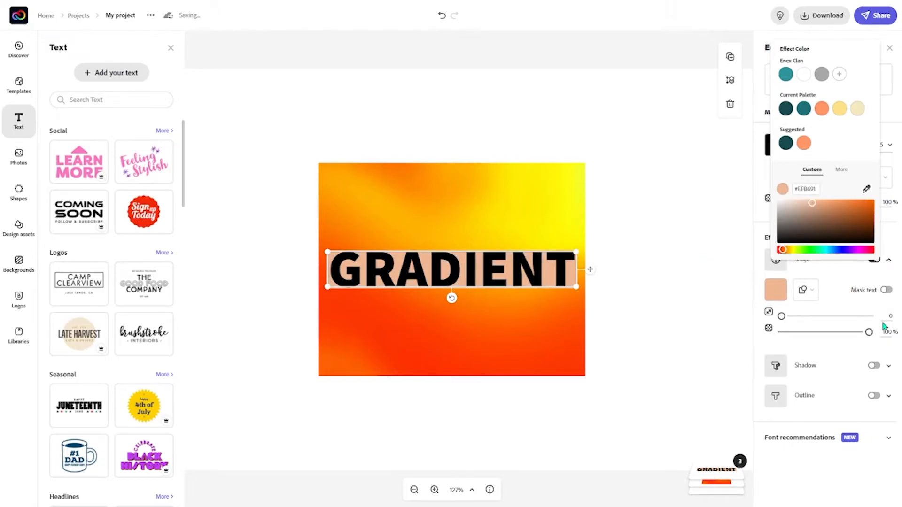
- Set the size of the shape behind the GRADIENT text to 15
left_click(770, 317)
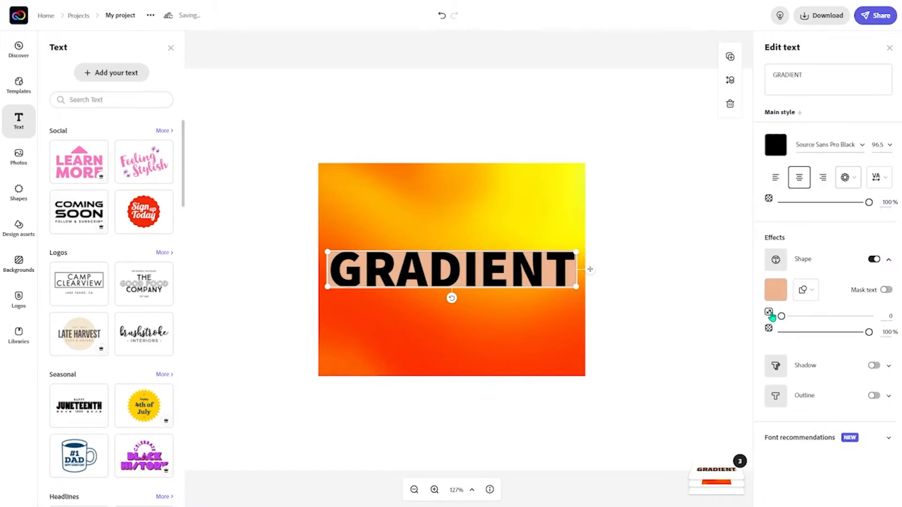
left_click(889, 316)
type("15")
key("Return")
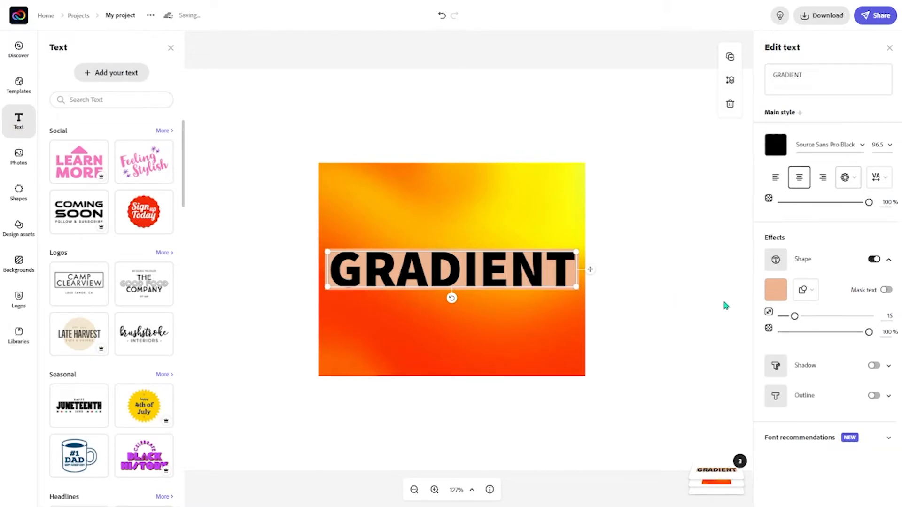
- Resize and reposition the gradient image so its width matches the peach shape behind the text
left_click(516, 344)
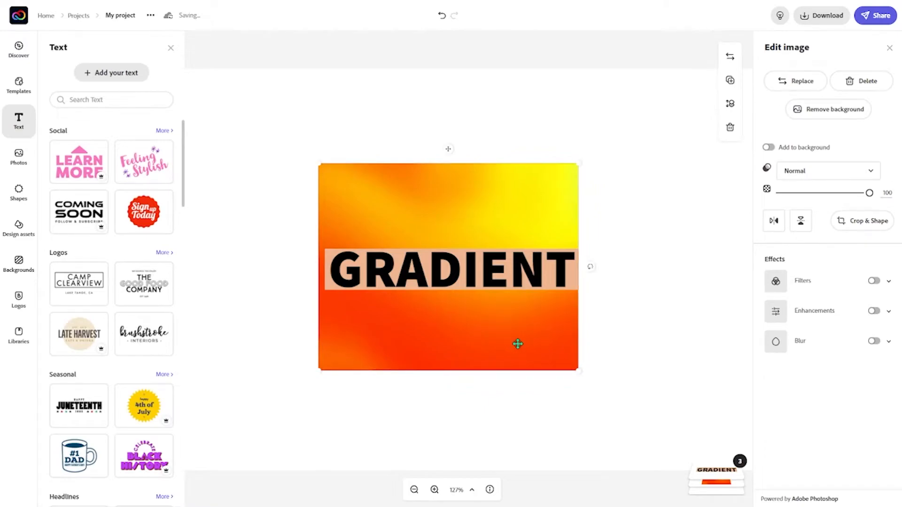
left_click_drag(516, 344, 524, 349)
left_click_drag(587, 375, 579, 368)
- Turn on Mask text for the GRADIENT text's shape so the gradient fills the letters
left_click(566, 278)
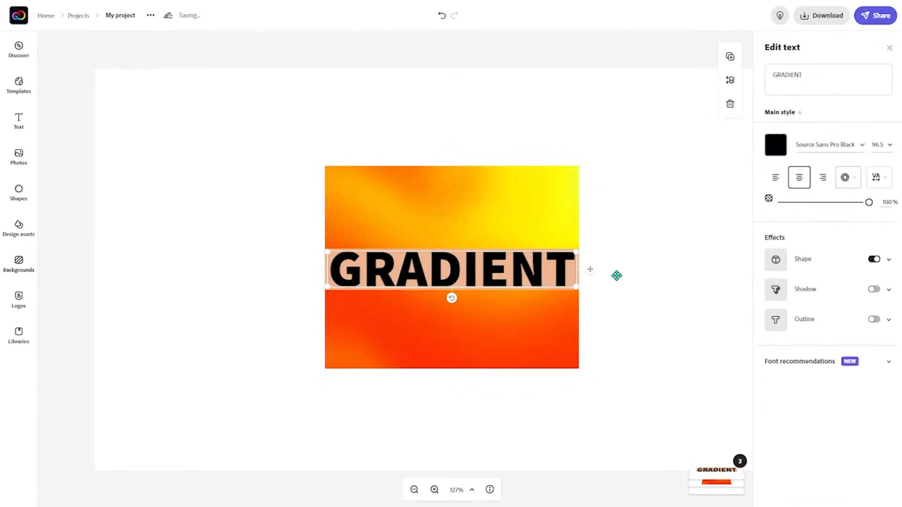
left_click(888, 261)
left_click(884, 291)
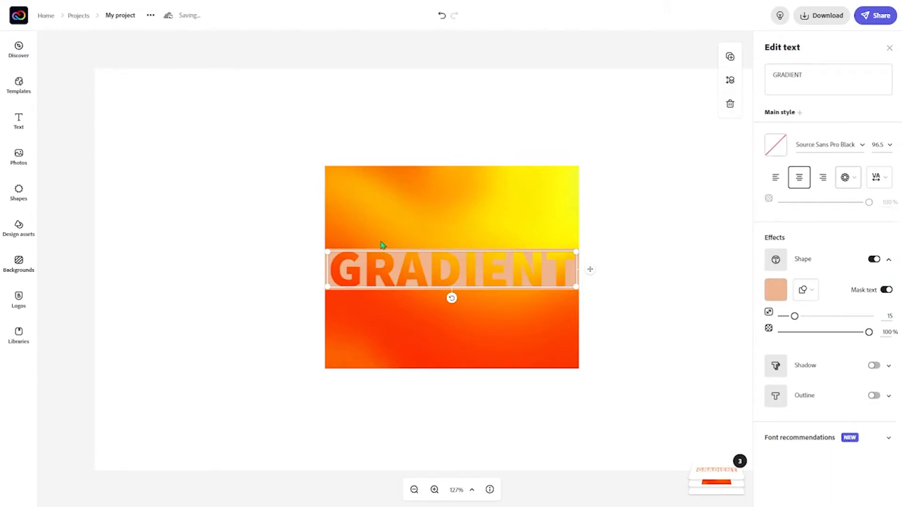
left_click(665, 254)
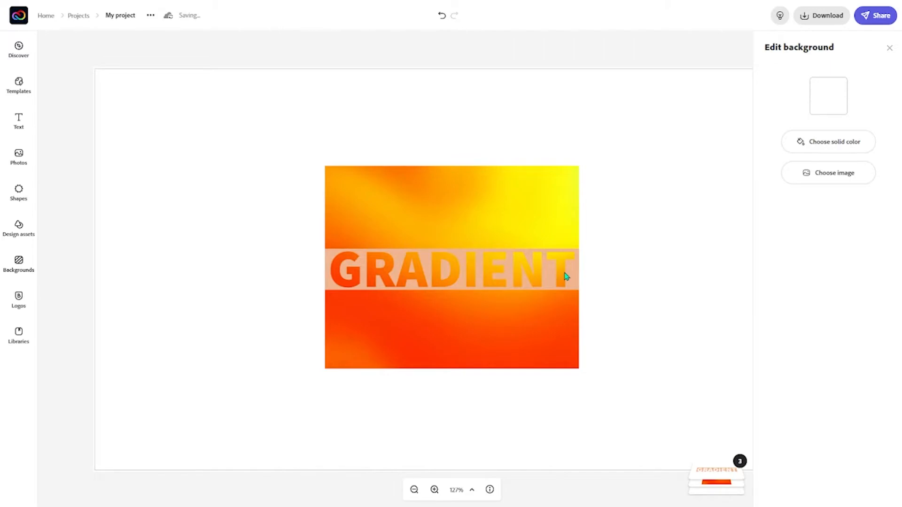
- Crop the gradient image at its upper and lower edges to the height of the peach text shape
left_click(565, 322)
left_click(865, 220)
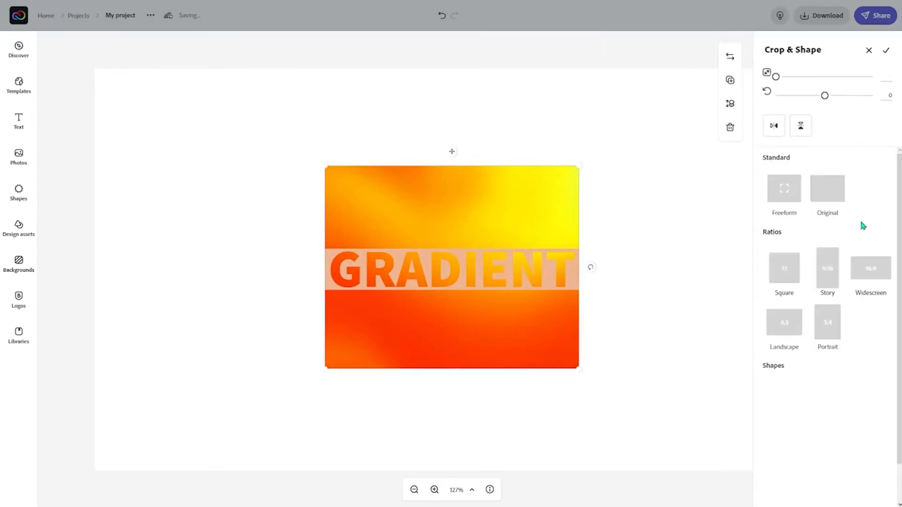
left_click_drag(452, 164, 455, 255)
left_click_drag(454, 286, 443, 248)
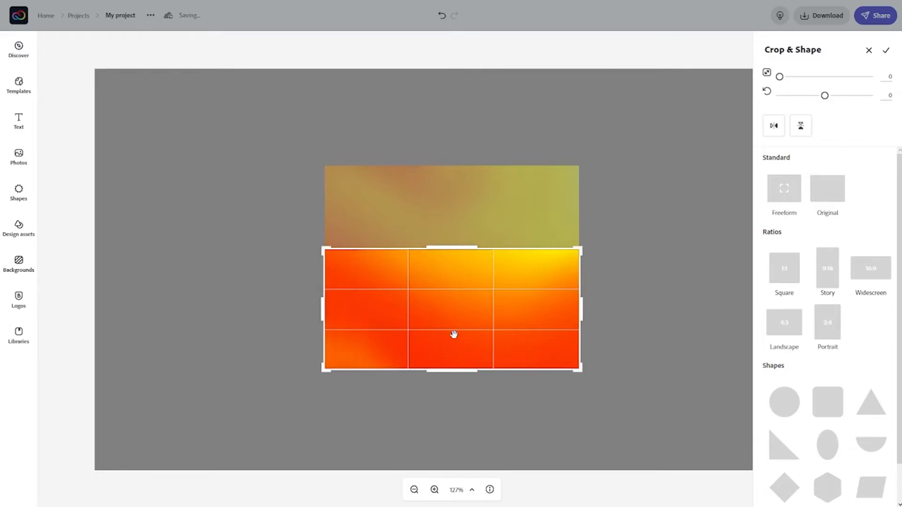
left_click_drag(459, 374, 475, 291)
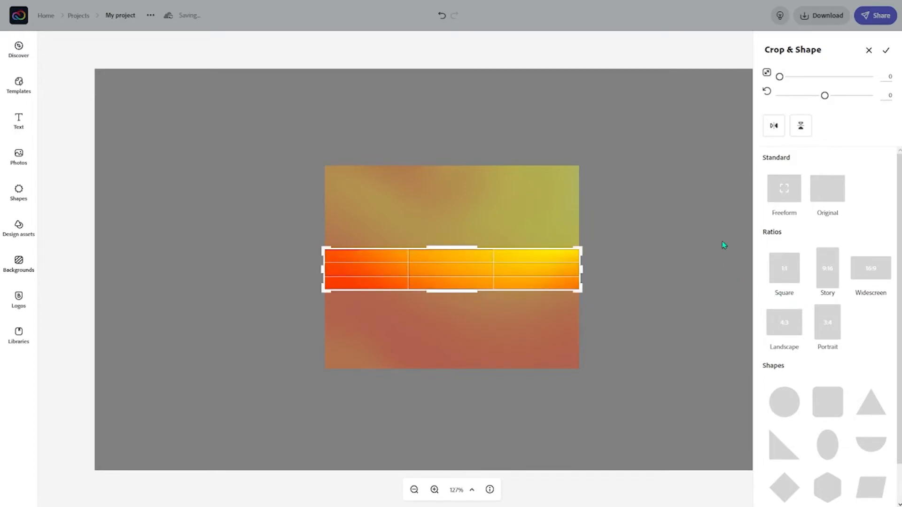
scroll(799, 382, "down", 1)
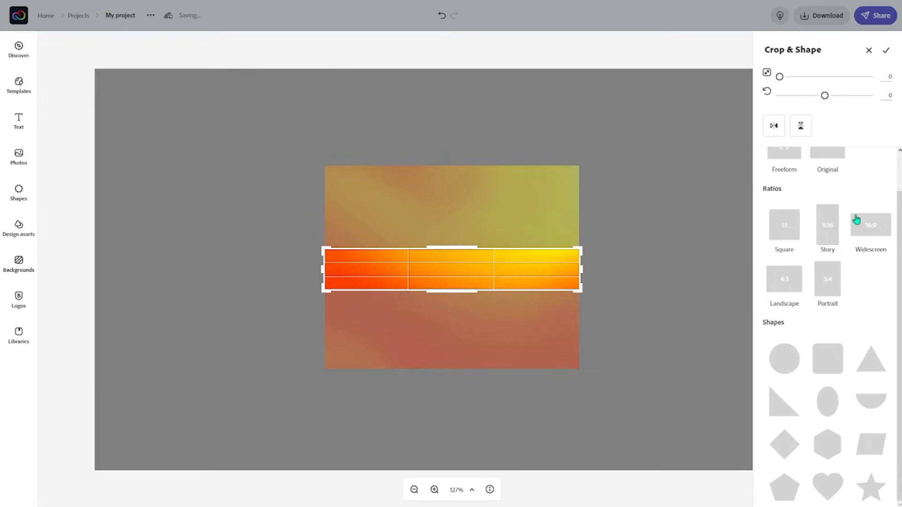
left_click(886, 52)
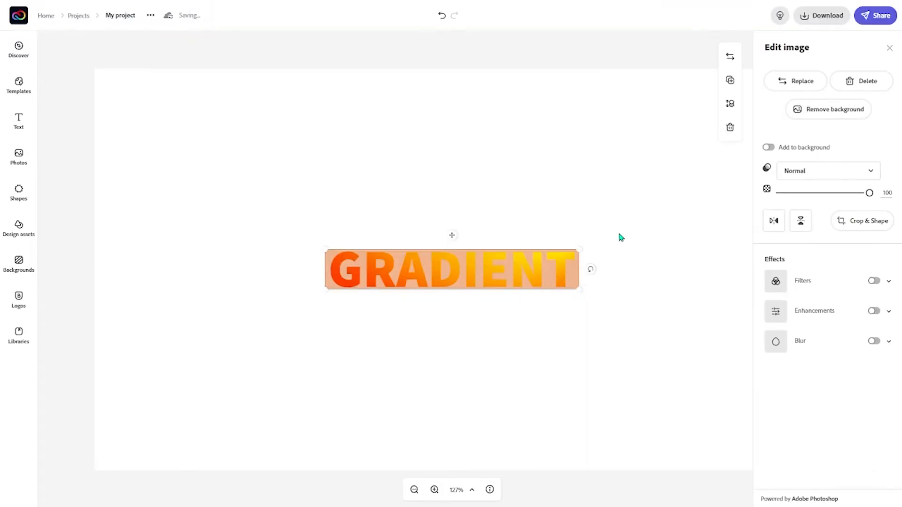
- Select the masked text together with the cropped gradient image and group them
left_click(640, 207)
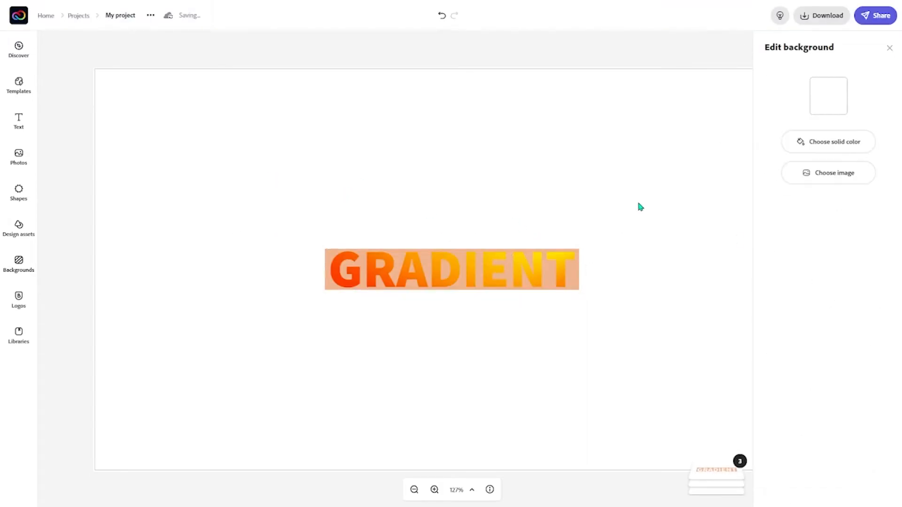
left_click_drag(621, 47, 392, 437)
left_click(834, 117)
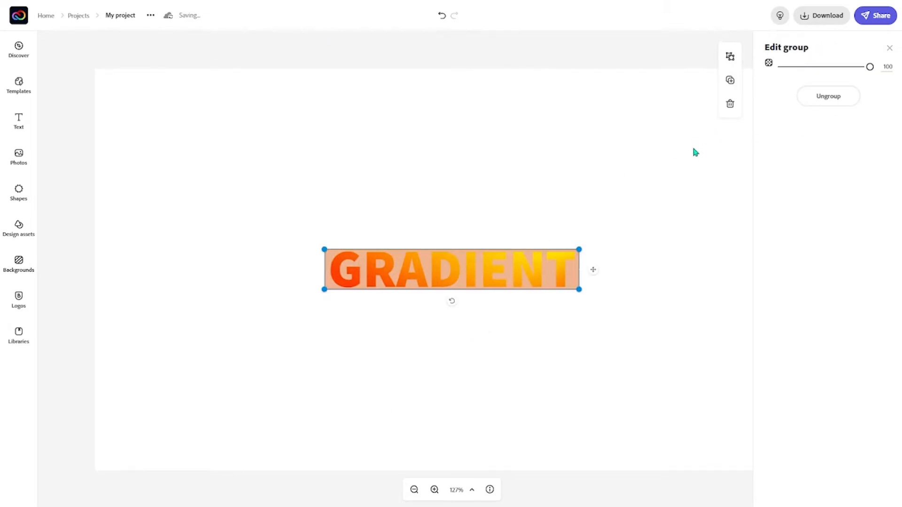
left_click(890, 47)
- Duplicate the GRADIENT text inside the group and turn off the Shape effect on the copy
left_click(543, 286)
left_click(509, 277)
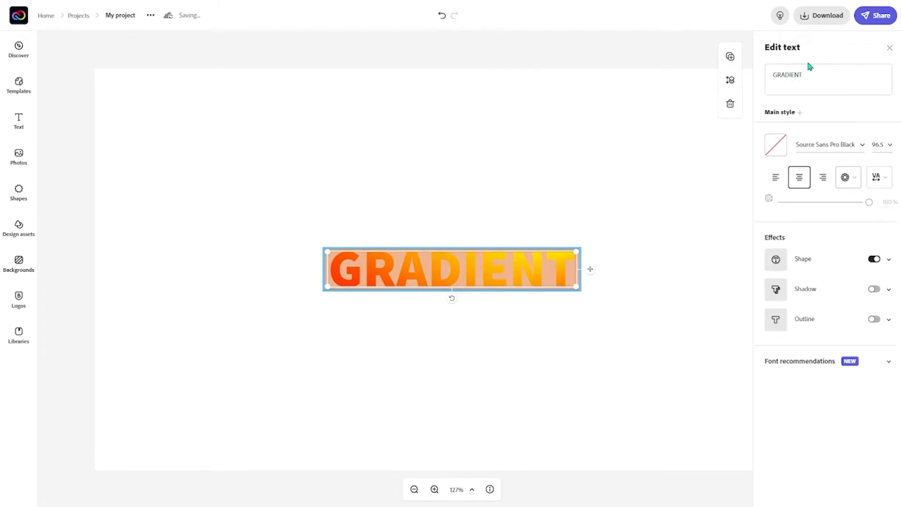
left_click(730, 57)
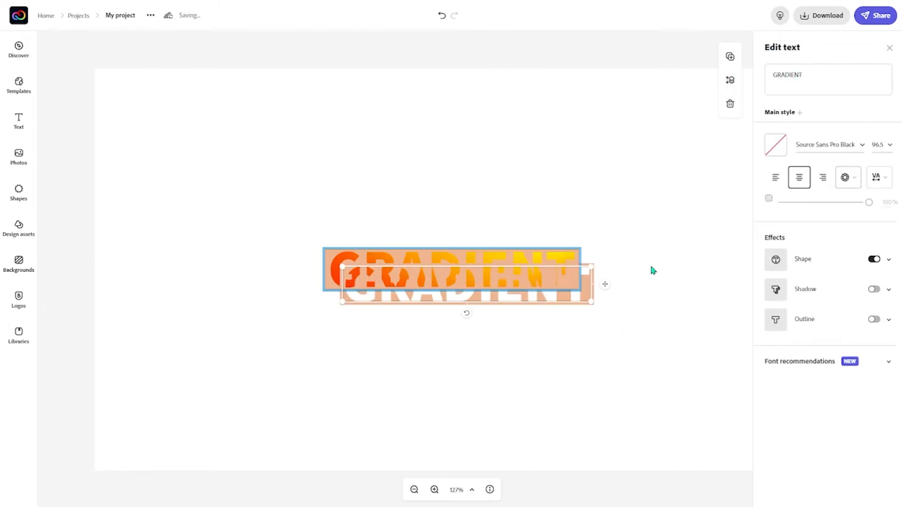
left_click(877, 261)
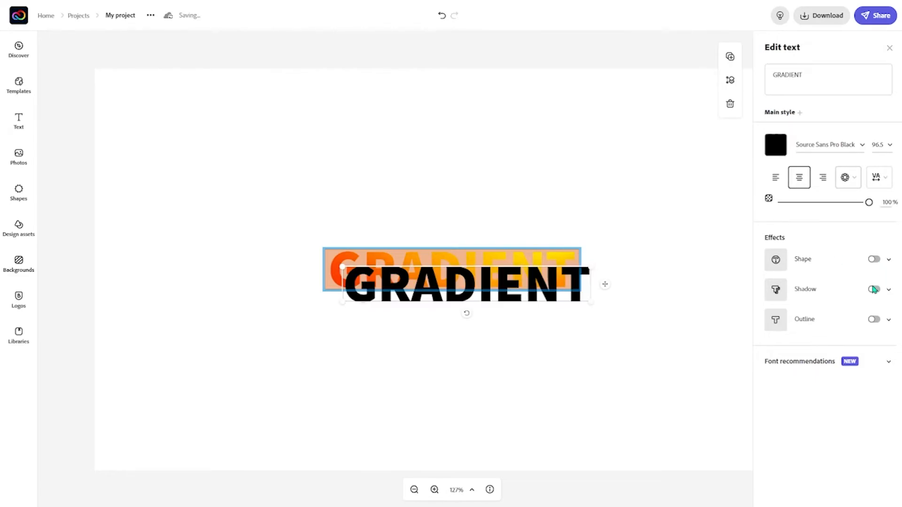
- Turn on the Outline effect with transparent text for the copied GRADIENT text and set the outline colour to white
left_click(875, 319)
left_click(890, 395)
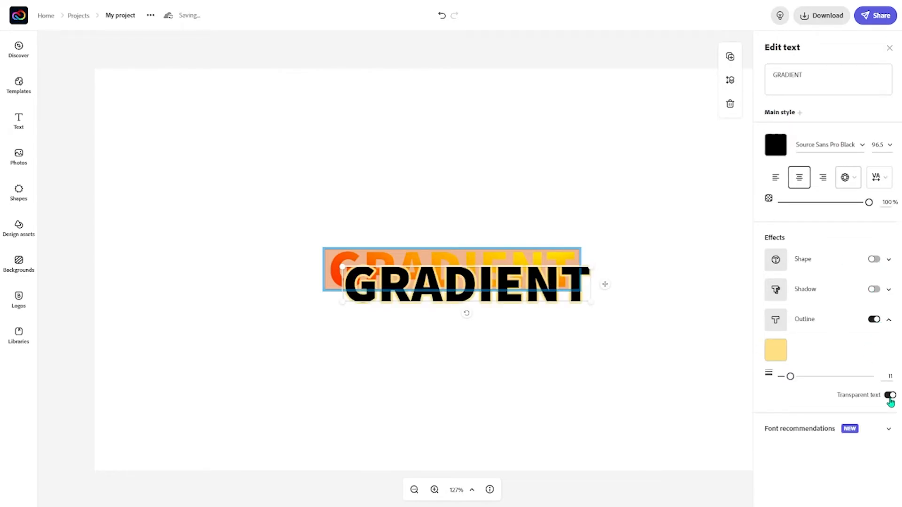
left_click(779, 353)
left_click_drag(815, 285, 664, 212)
- Place the outlined copy exactly over the gradient letters and reduce its outline to a thin line
left_click_drag(525, 279, 513, 265)
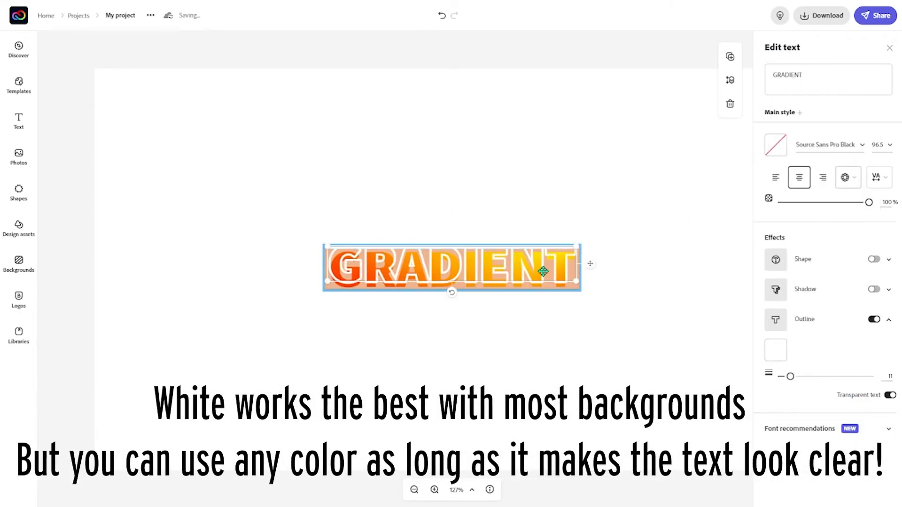
left_click_drag(790, 377, 780, 376)
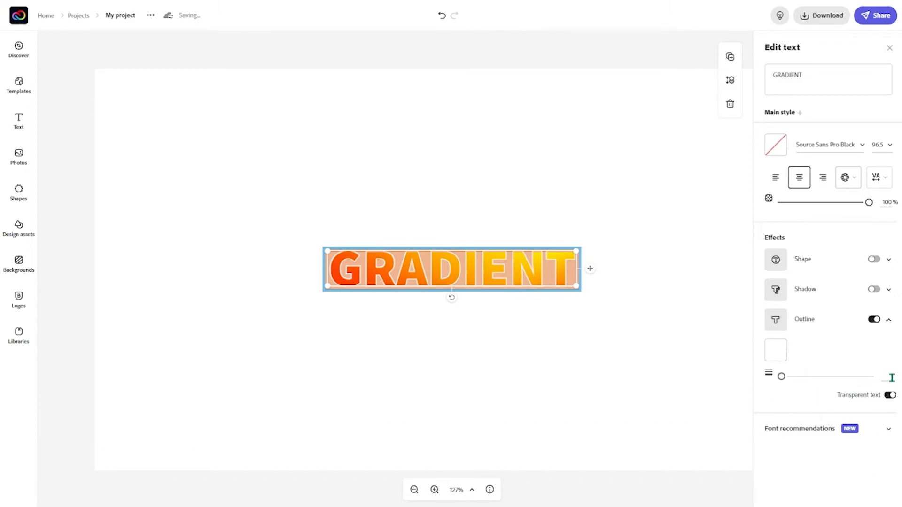
- Set the page background to the solid peach colour #EFB691 from the current palette, matching the text shape
left_click(595, 200)
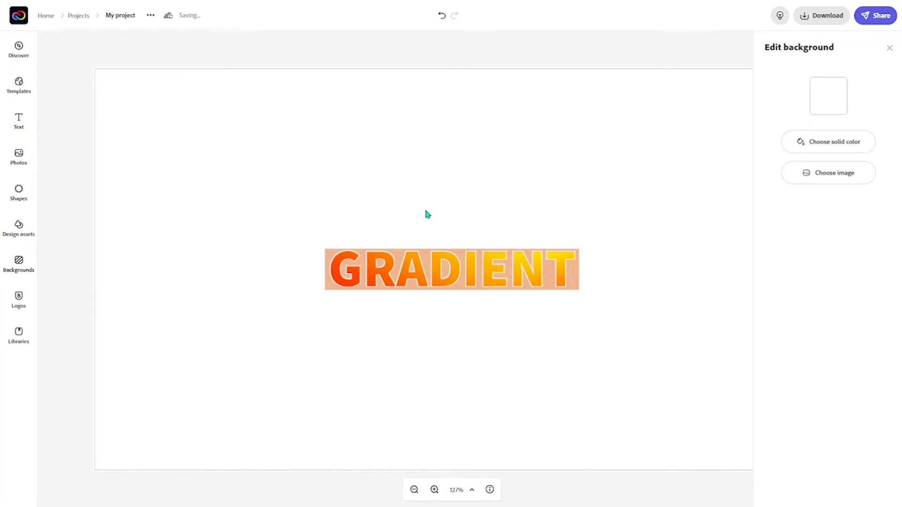
left_click(829, 150)
left_click(824, 228)
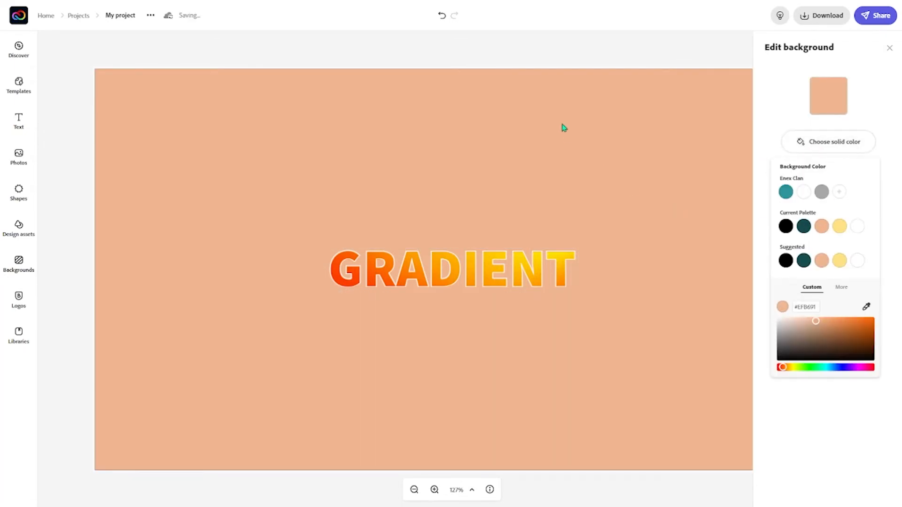
left_click(893, 56)
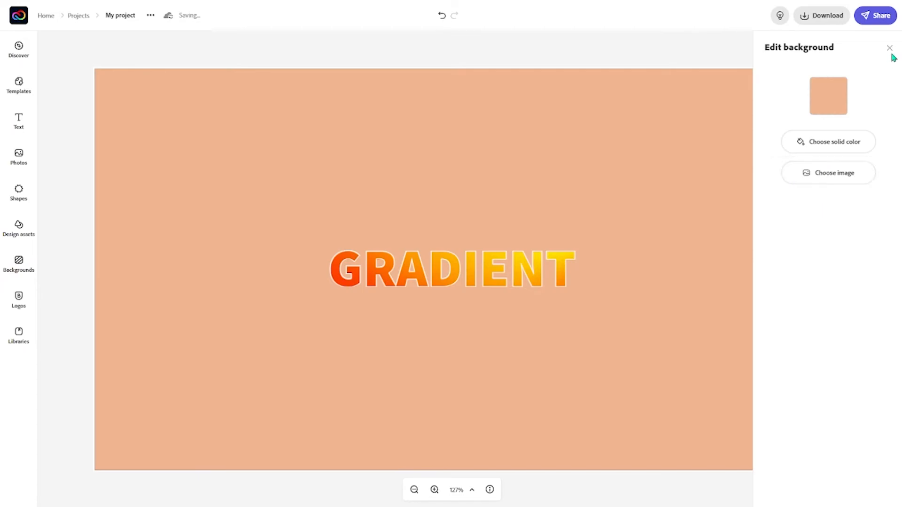
- Enlarge the gradient text group to about twice its size and reposition it near the centre of the page
left_click(506, 282)
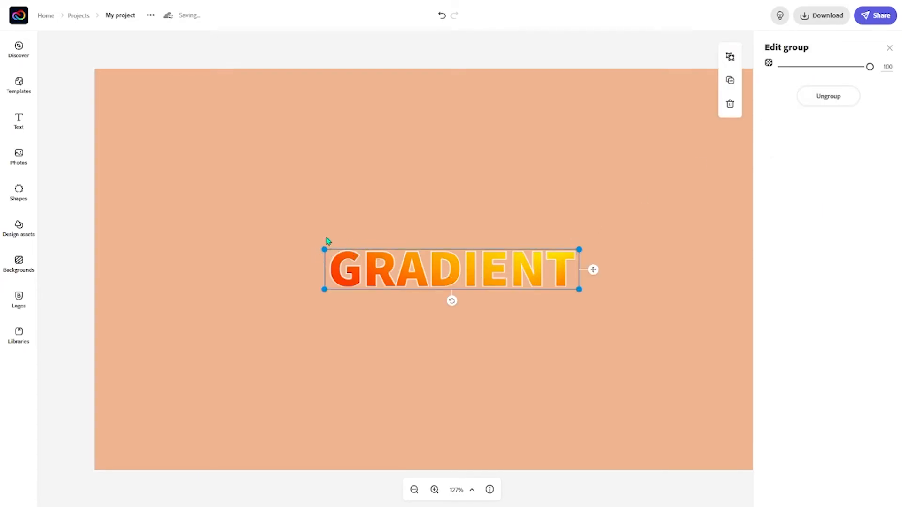
left_click_drag(324, 249, 89, 115)
left_click_drag(470, 279, 516, 271)
left_click(467, 359)
left_click(493, 286)
left_click(890, 48)
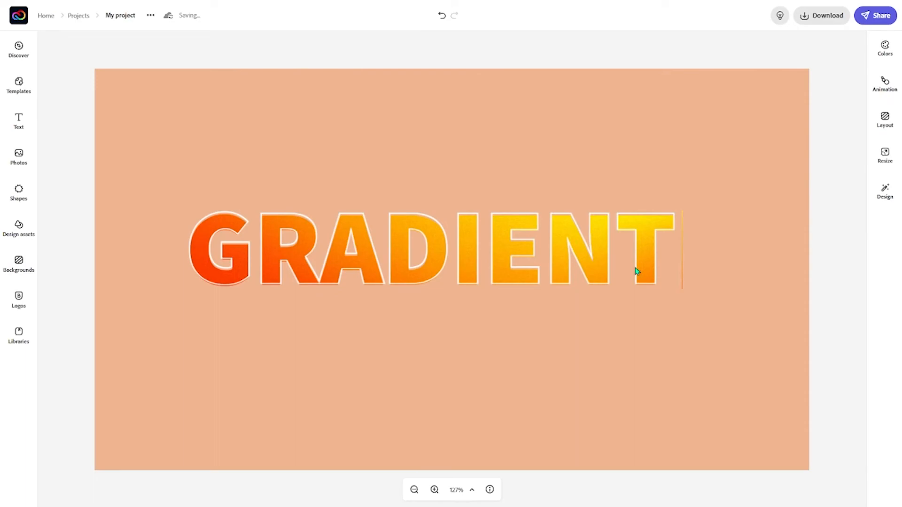
- Move the outlined copy down off the masked GRADIENT text and set the masked text's shape size to 17
left_click(670, 282)
left_click(694, 286)
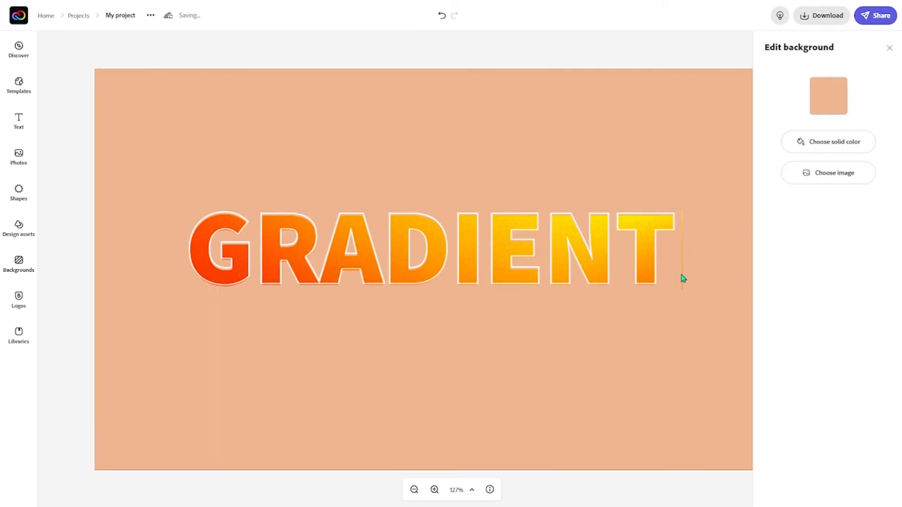
left_click(679, 282)
left_click(677, 277)
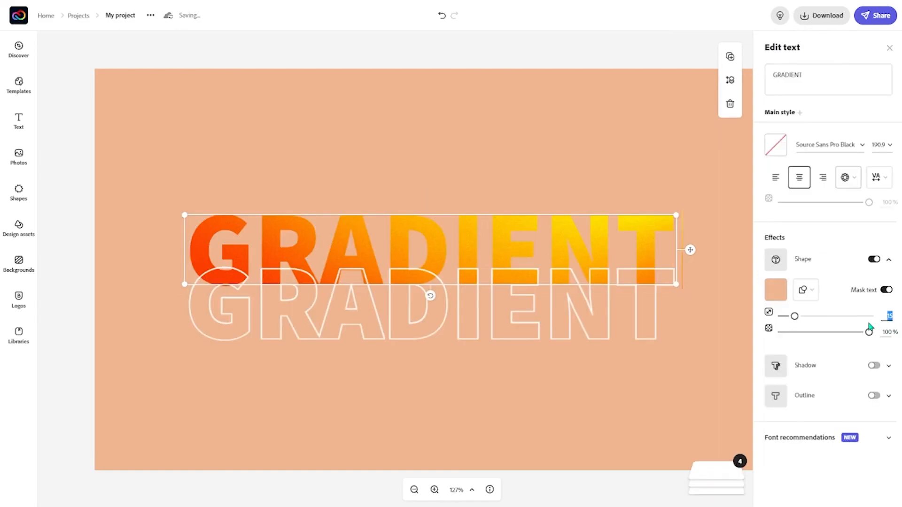
type("17")
key("Return")
- Move the white outlined copy back up so it lines up with the gradient letters
left_click(585, 170)
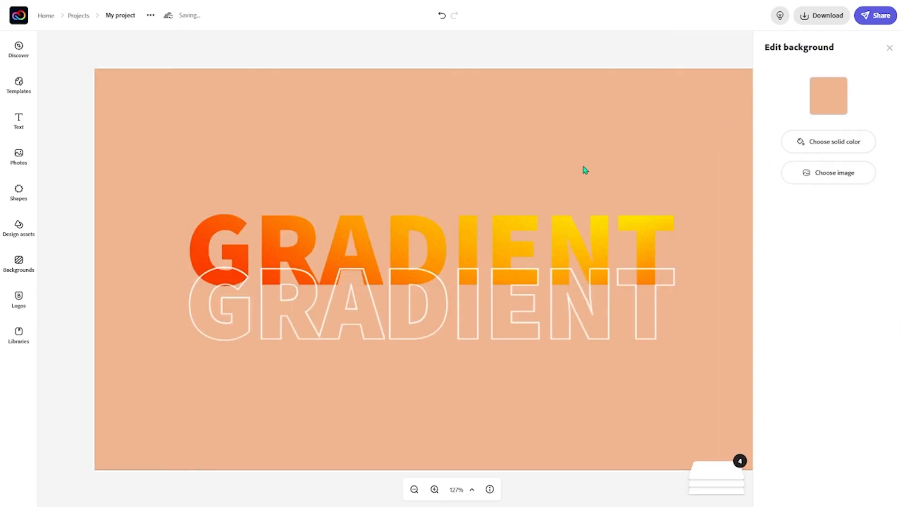
left_click_drag(635, 321, 641, 268)
left_click(586, 337)
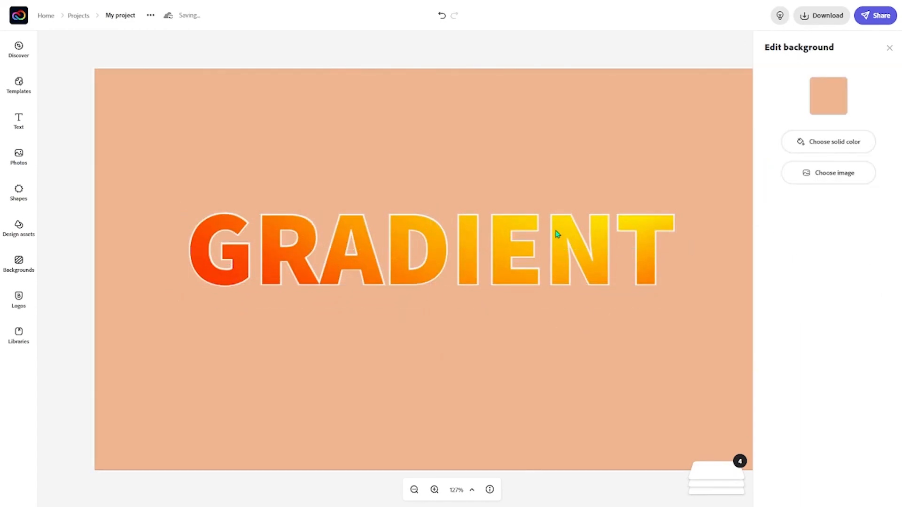